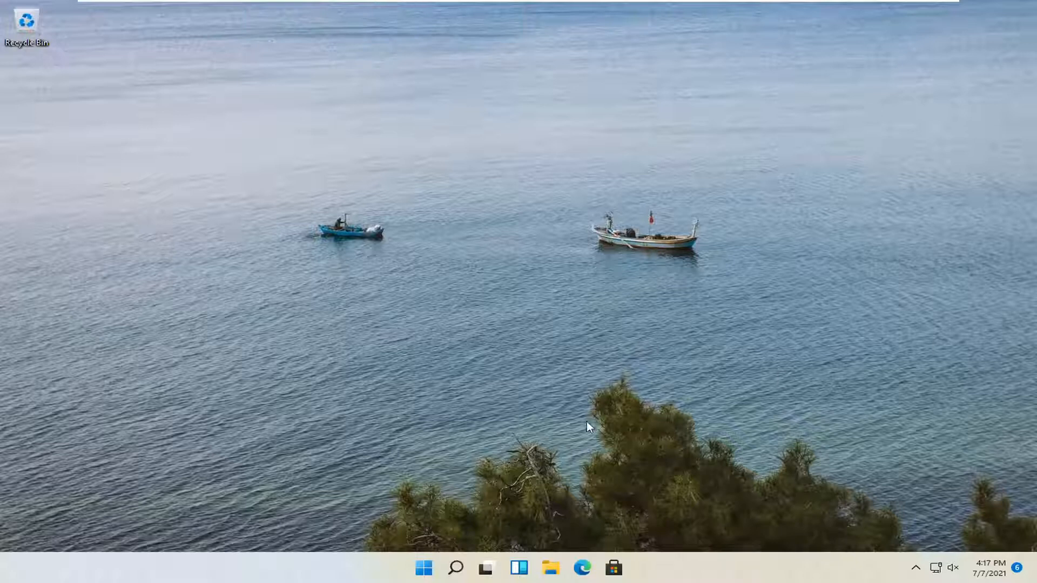
Launch Settings from the Start button's Win+X system menu
{"action": "right_click", "coordinate": [421, 571]}
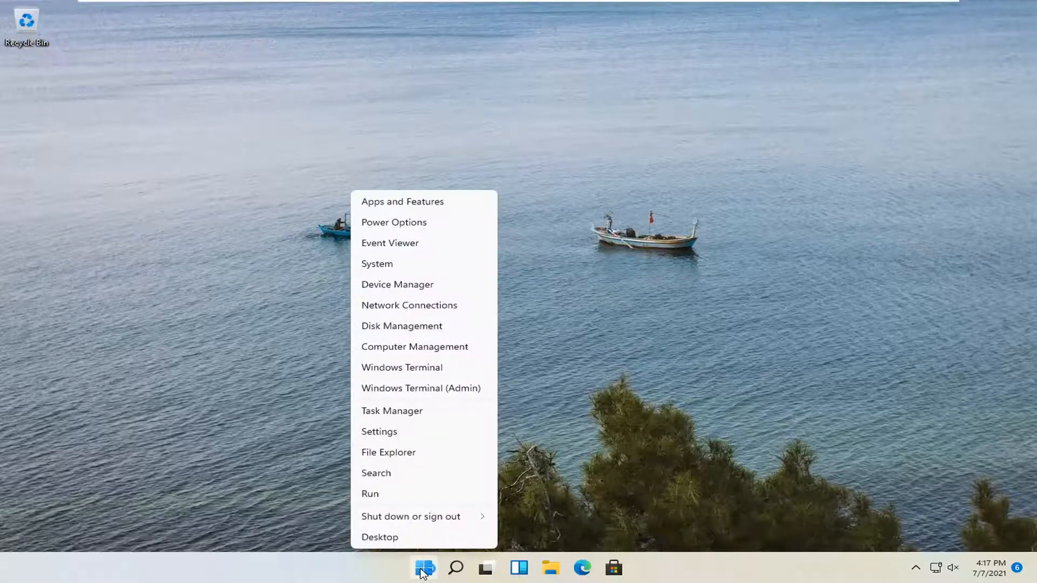
{"action": "left_click", "coordinate": [376, 432]}
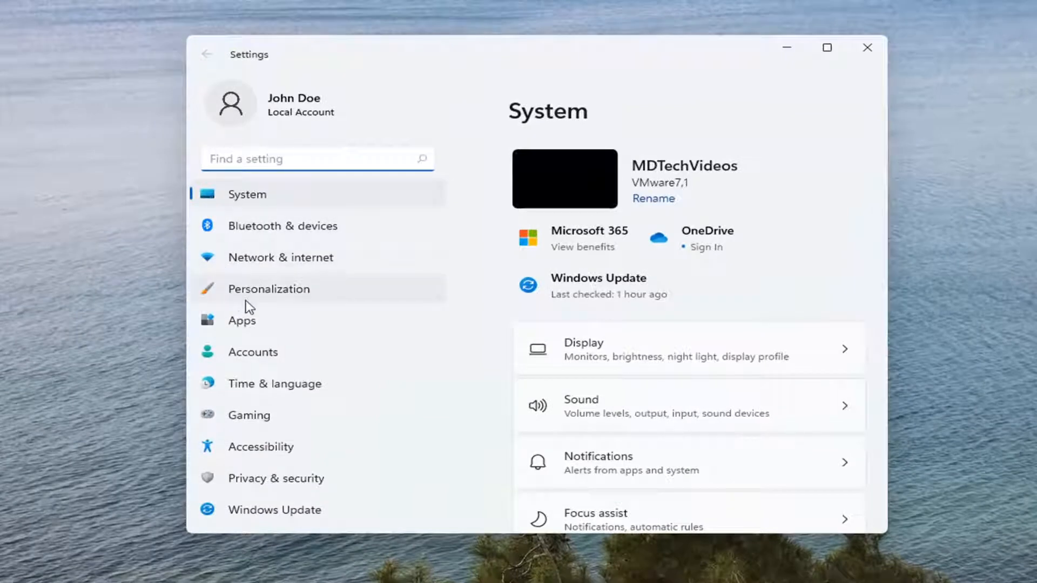
Go to Apps, then Apps & features to show the installed apps list
{"action": "left_click", "coordinate": [236, 327]}
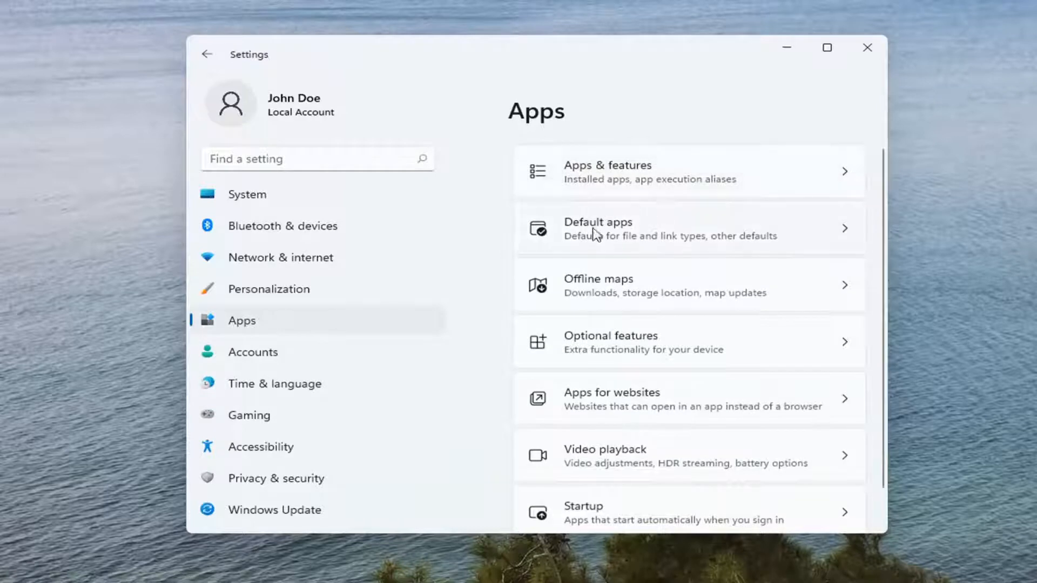
{"action": "left_click", "coordinate": [682, 172]}
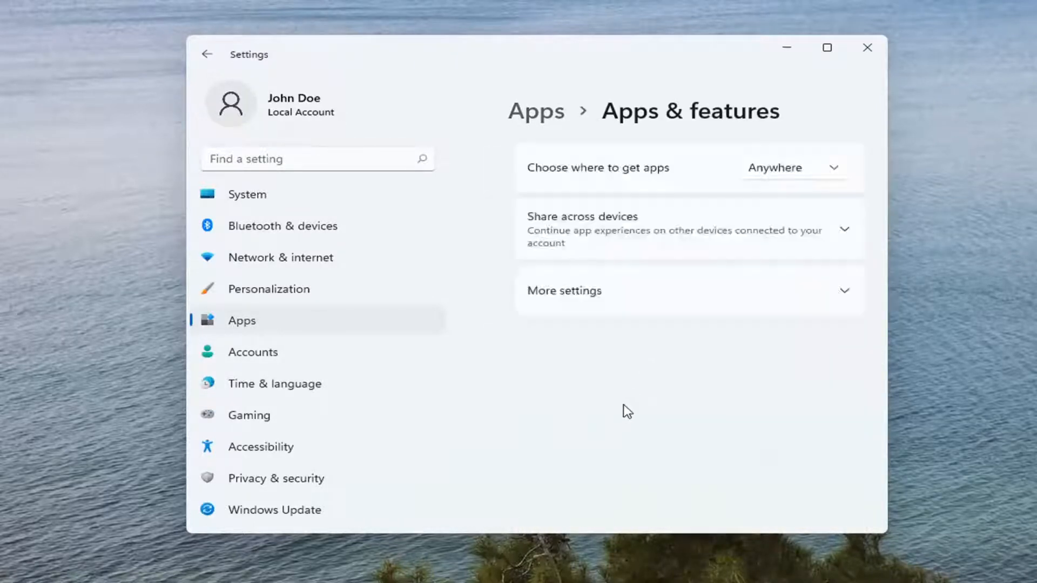
{"action": "scroll", "coordinate": [616, 367], "scroll_direction": "down", "scroll_amount": 1}
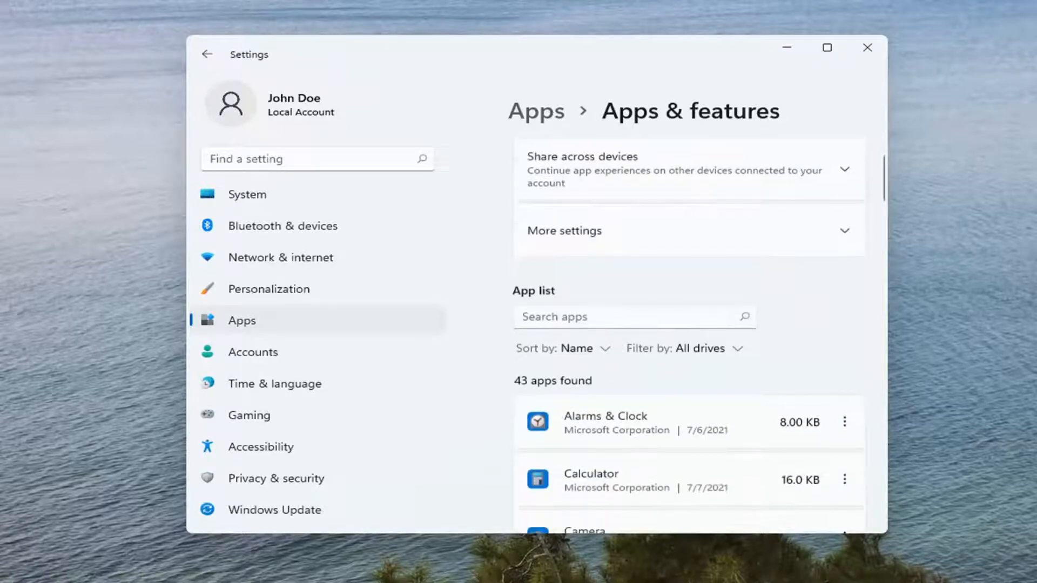
Search the installed apps for 'cortana' and bring up Cortana's three-dot menu
{"action": "left_click", "coordinate": [616, 316]}
{"action": "type", "text": "cortana"}
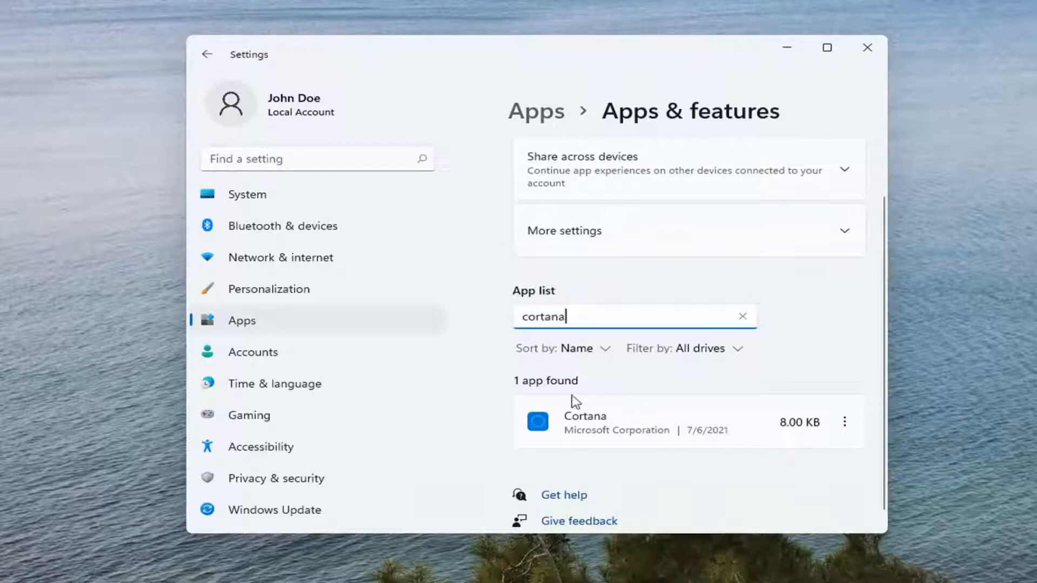
{"action": "scroll", "coordinate": [583, 405], "scroll_direction": "down", "scroll_amount": 1}
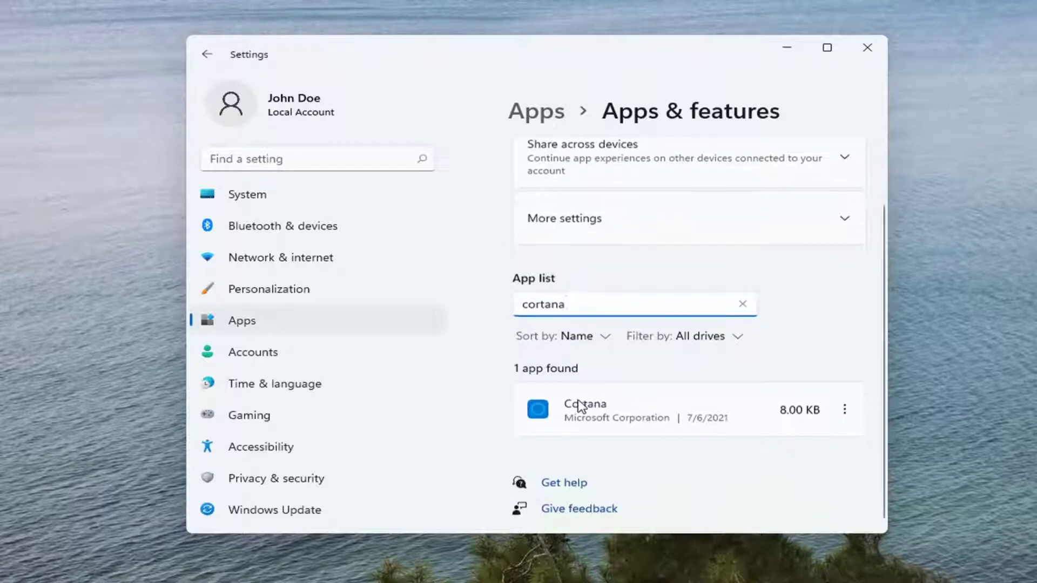
{"action": "left_click", "coordinate": [845, 408]}
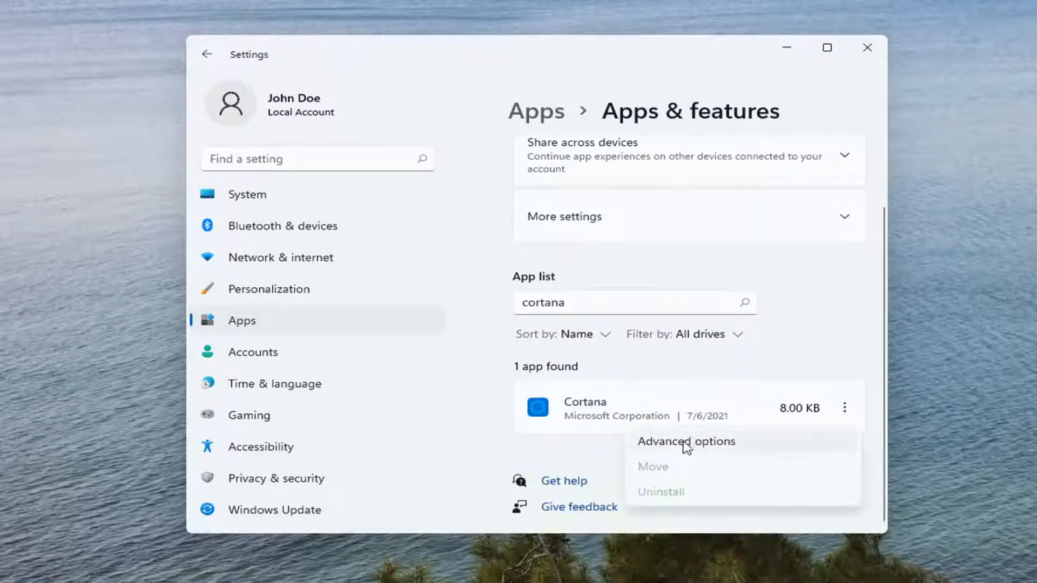
Show Cortana's Advanced options page with its Reset section
{"action": "left_click", "coordinate": [683, 450]}
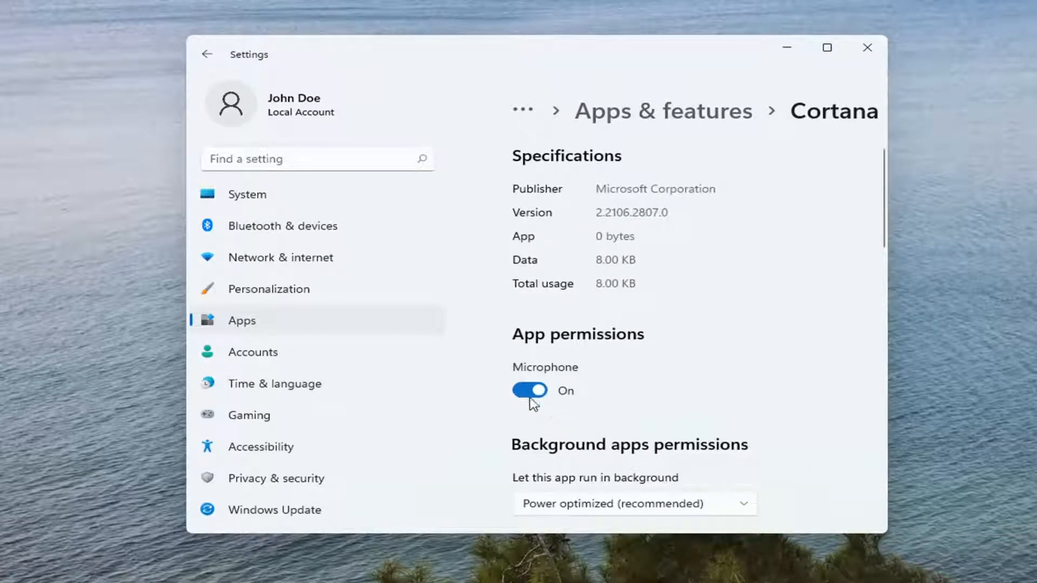
{"action": "scroll", "coordinate": [647, 380], "scroll_direction": "down", "scroll_amount": 2}
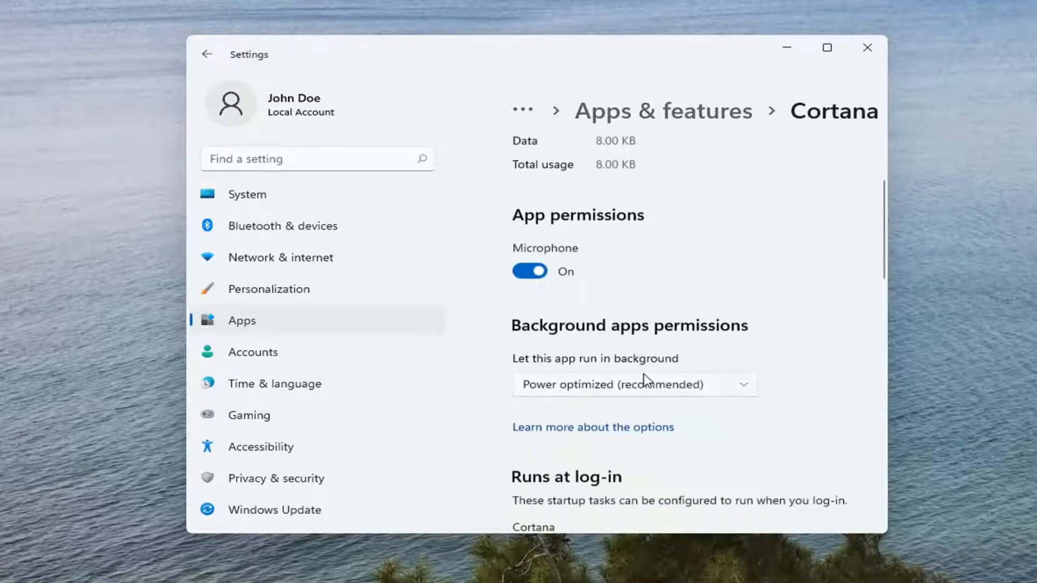
{"action": "scroll", "coordinate": [647, 379], "scroll_direction": "down", "scroll_amount": 4}
{"action": "scroll", "coordinate": [647, 384], "scroll_direction": "down", "scroll_amount": 5}
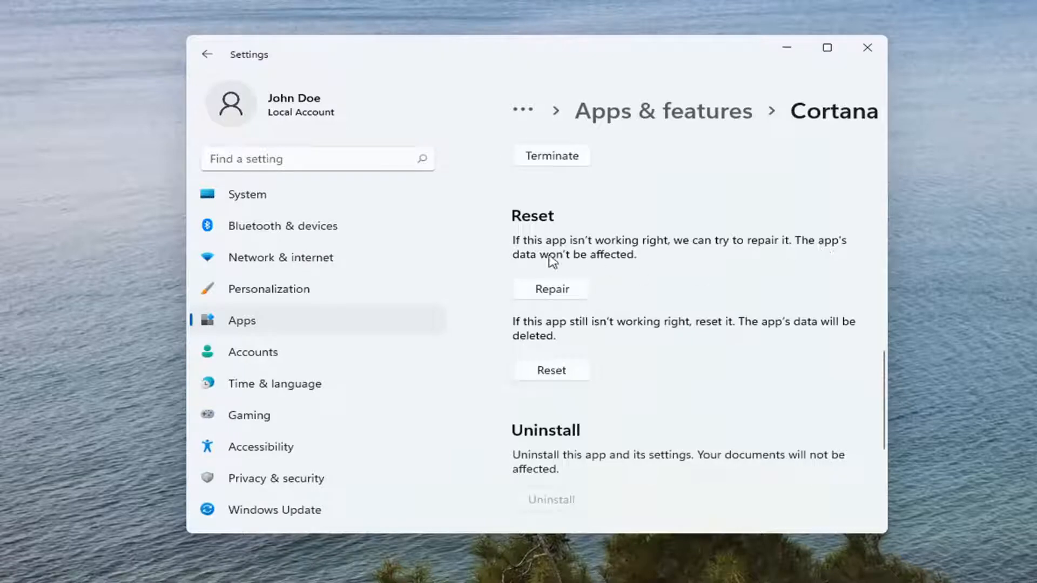
Repair Cortana and wait for the completion checkmark
{"action": "left_click", "coordinate": [553, 291]}
Reset Cortana, confirming deletion of its data, until the checkmark appears
{"action": "left_click", "coordinate": [541, 372]}
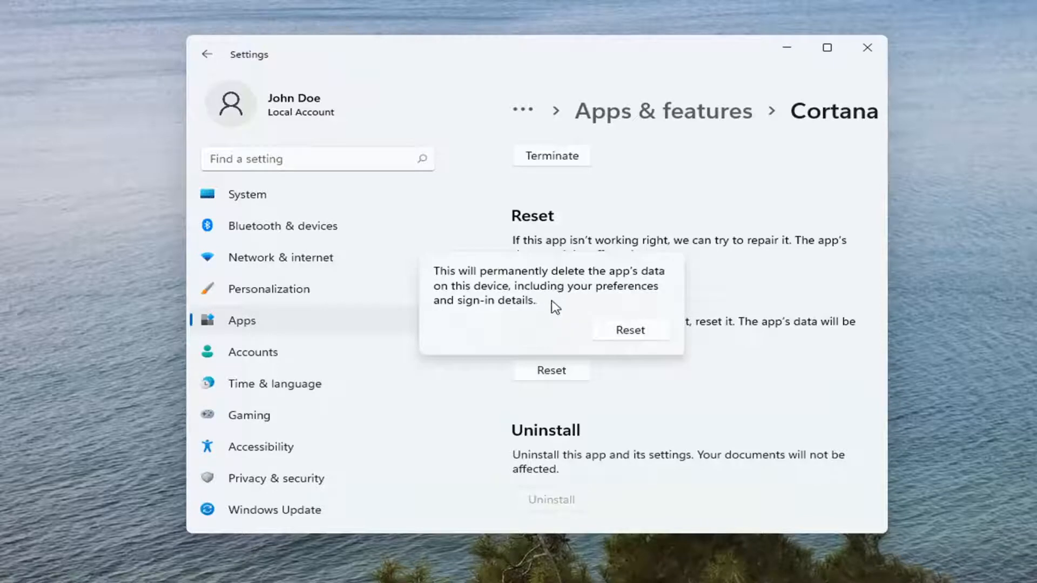
{"action": "left_click", "coordinate": [630, 330]}
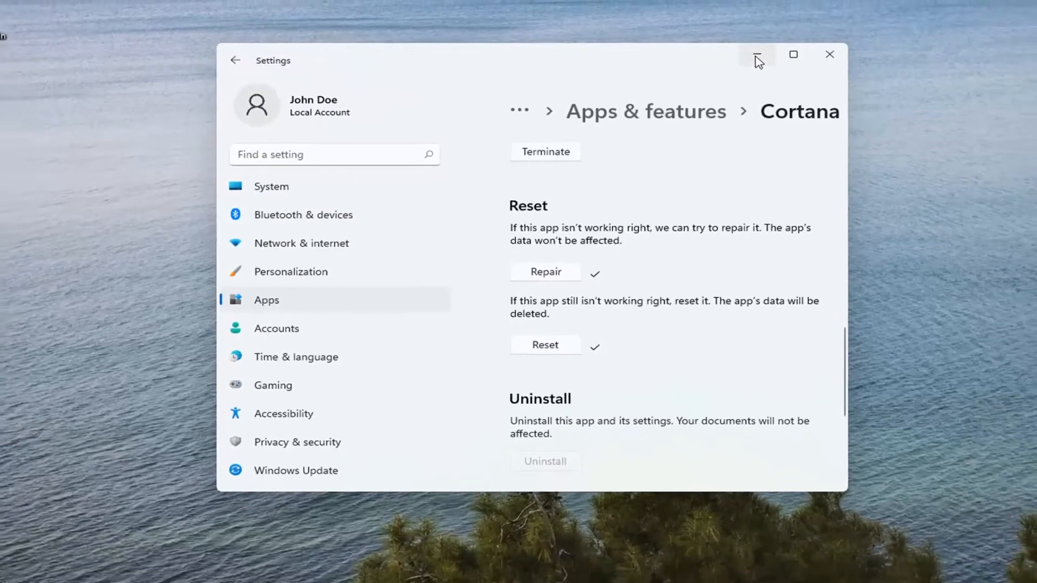
Minimize Settings to leave the desktop showing
{"action": "left_click", "coordinate": [786, 47]}
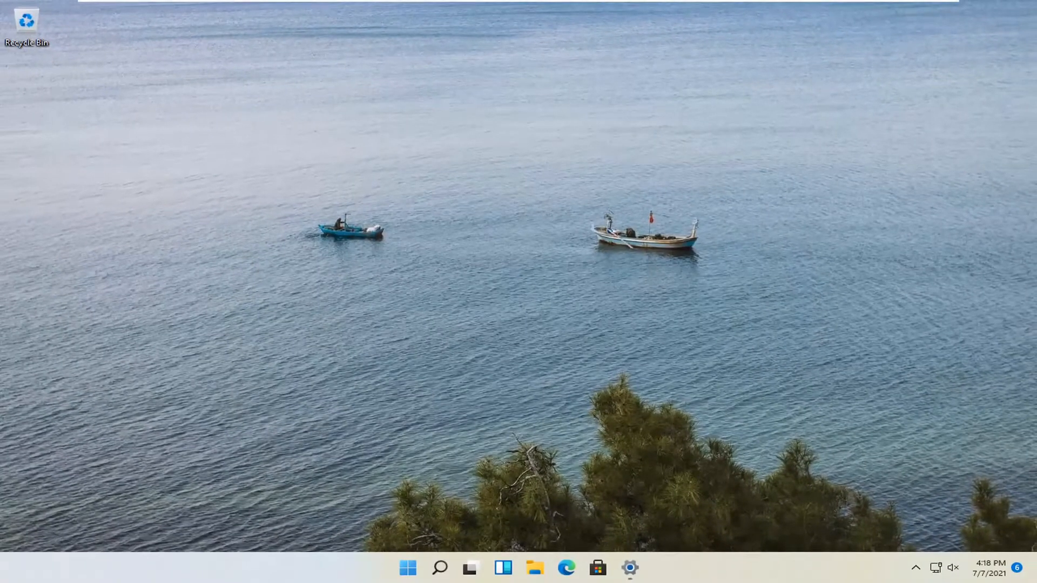